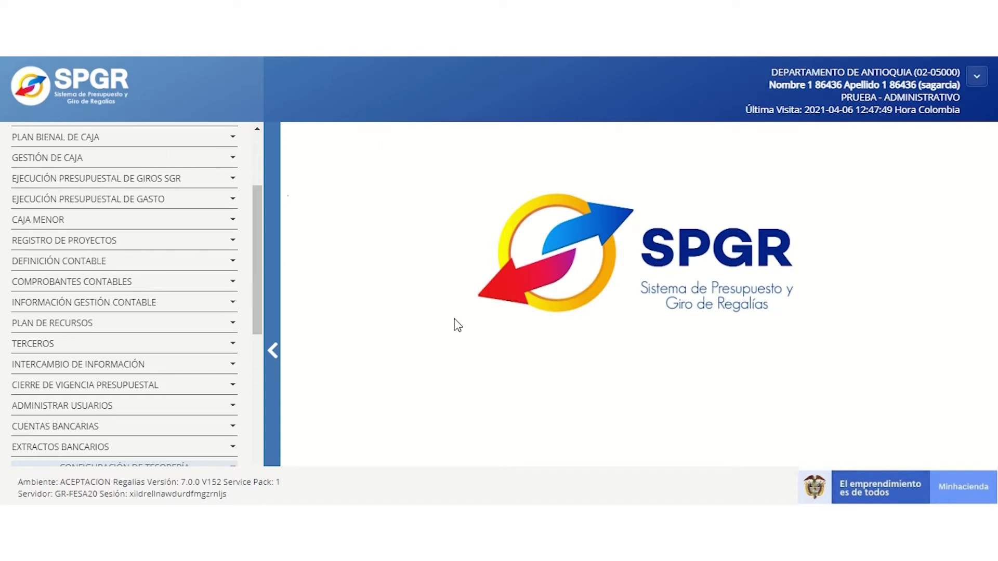
Open Cuentas por pagar under Ejecución Presupuestal de Gasto > Radicación de Soportes de Cuentas por pagar.
{"action": "left_click", "coordinate": [109, 204]}
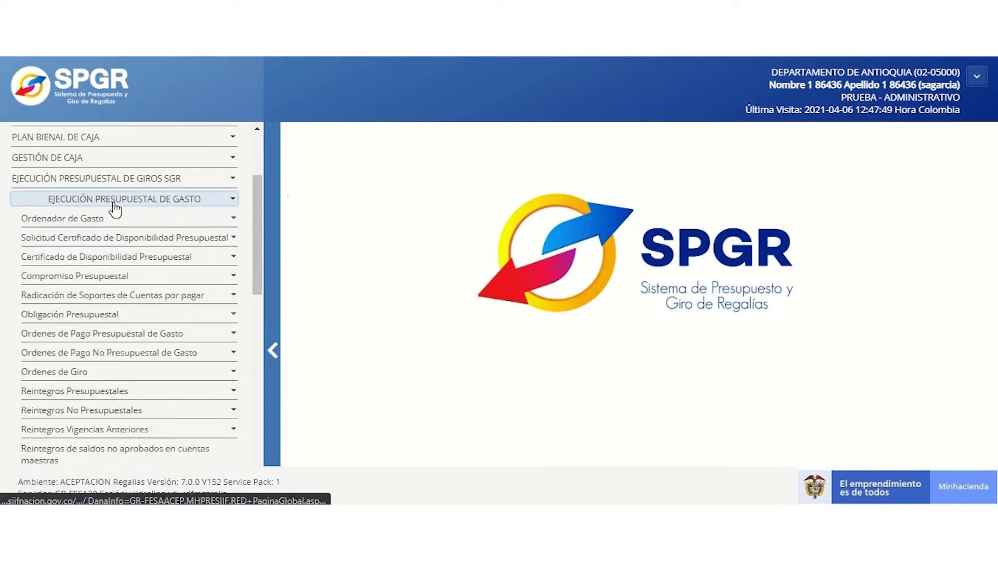
{"action": "left_click", "coordinate": [114, 295]}
{"action": "left_click", "coordinate": [101, 311]}
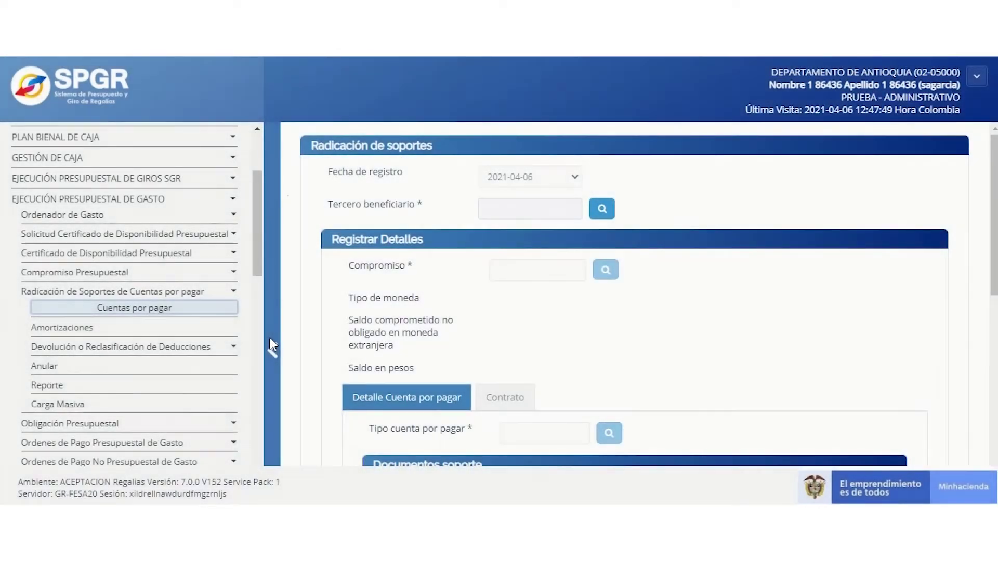
Search for the beneficiary third party by legal nature Consorcio and NIT, pasting the consortium's number.
{"action": "left_click", "coordinate": [272, 346]}
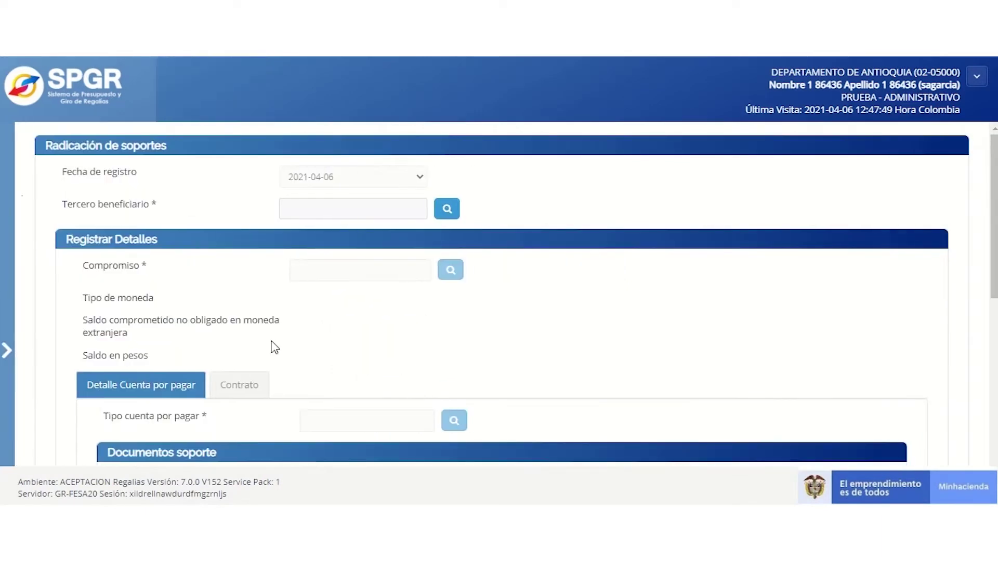
{"action": "left_click", "coordinate": [447, 208]}
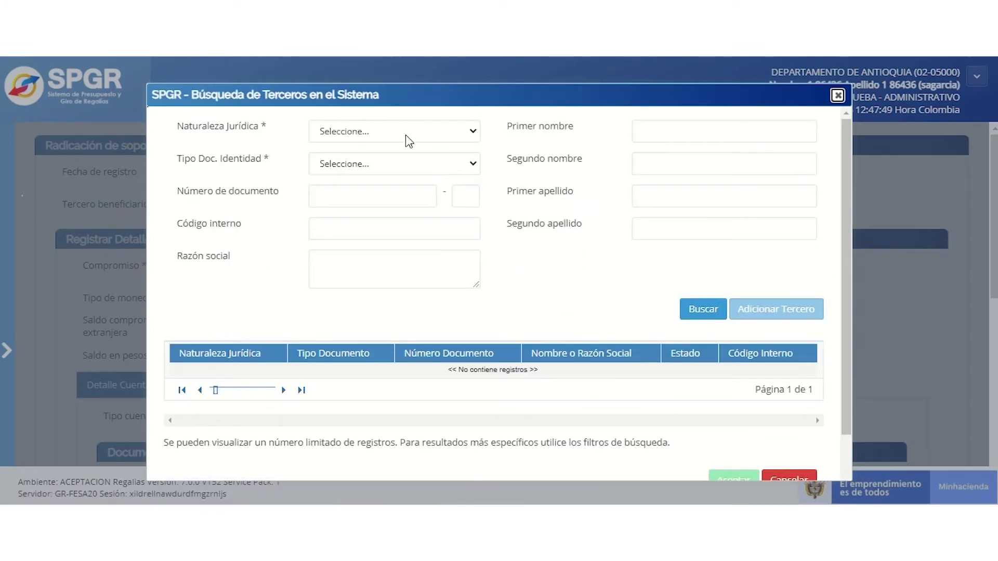
{"action": "left_click", "coordinate": [397, 134]}
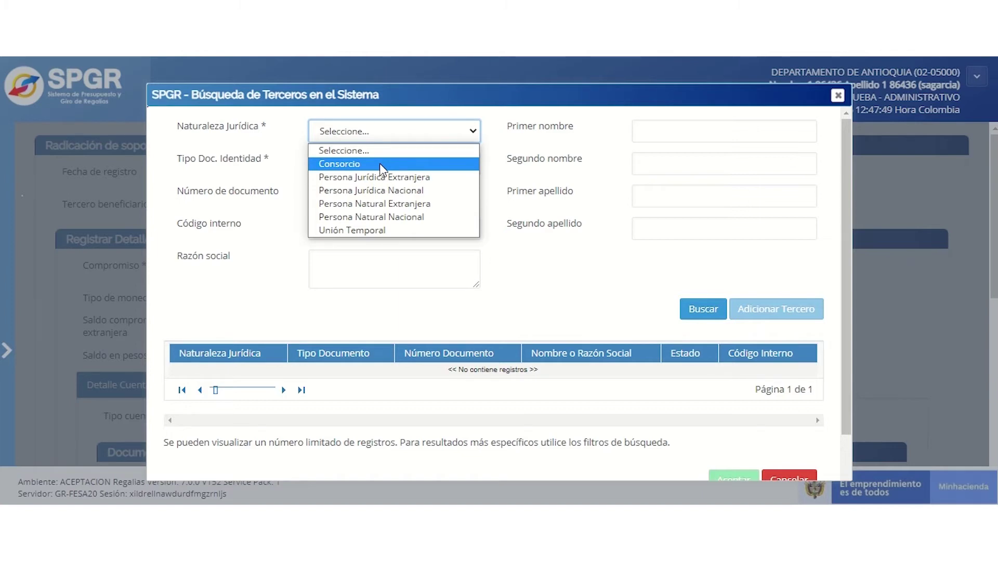
{"action": "left_click", "coordinate": [382, 165]}
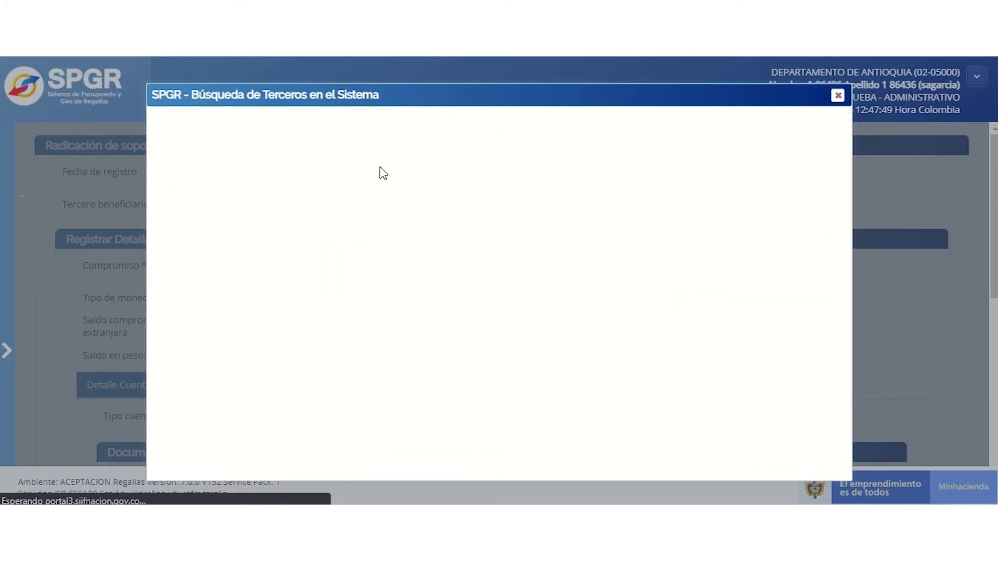
{"action": "left_click", "coordinate": [372, 168]}
{"action": "left_click", "coordinate": [346, 196]}
{"action": "left_click", "coordinate": [373, 195]}
{"action": "type", "text": "901314881"}
Run the search and set Consorcio Union Temporal Prueba 21207 as Tercero beneficiario.
{"action": "left_click", "coordinate": [687, 302]}
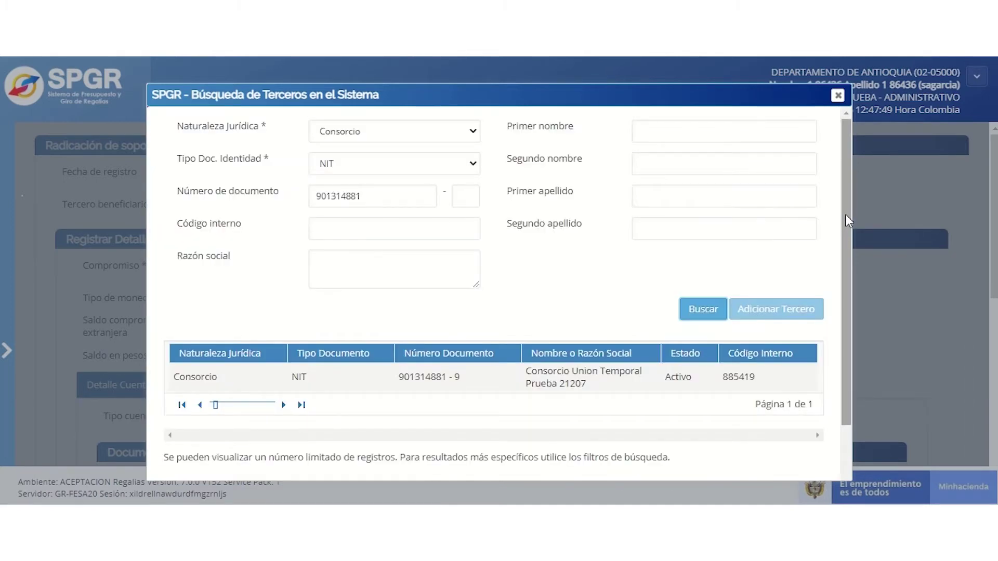
{"action": "left_click_drag", "start_coordinate": [845, 214], "coordinate": [842, 284]}
{"action": "left_click", "coordinate": [553, 304]}
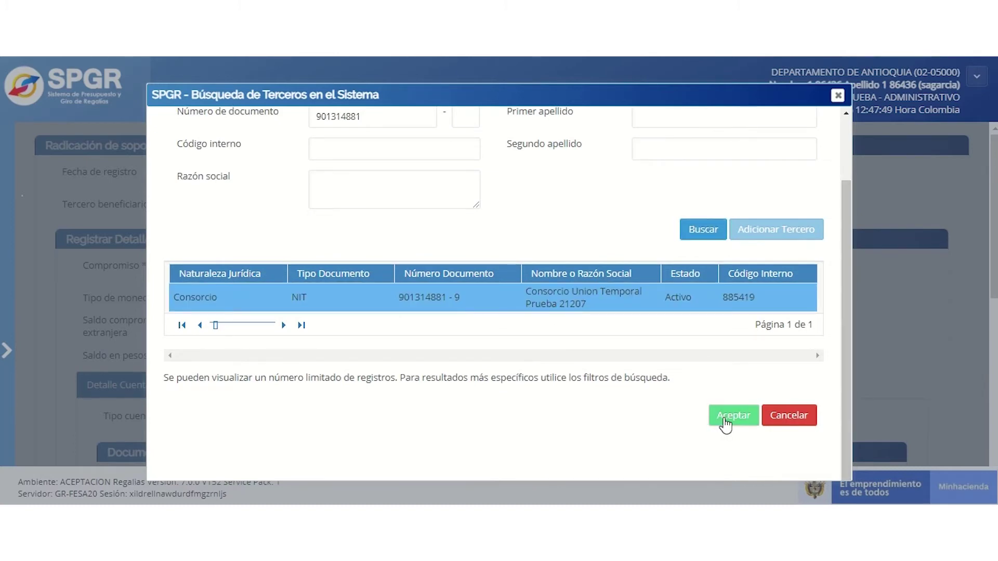
{"action": "left_click", "coordinate": [725, 419]}
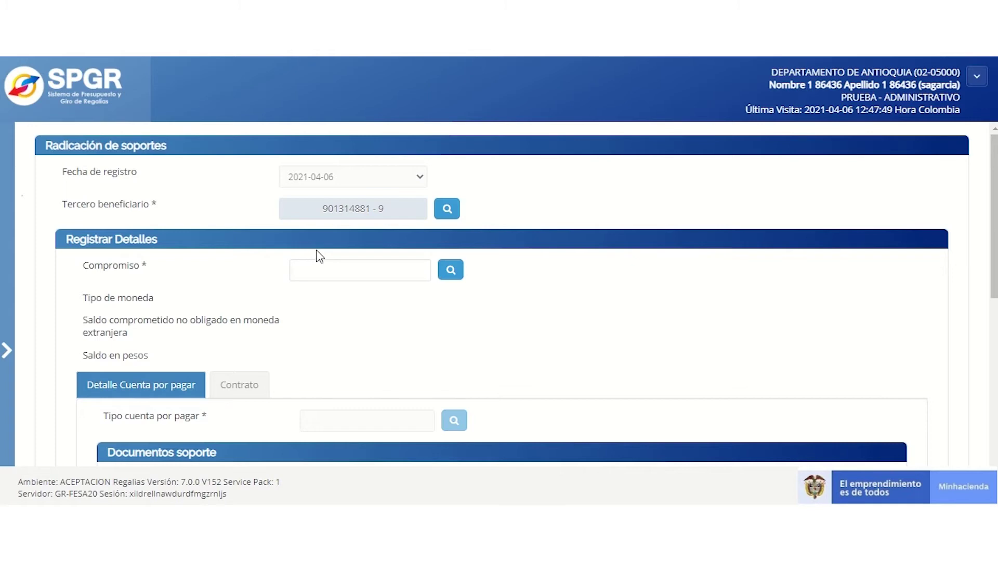
Find compromisos registered on 2021-04-06 and attach compromiso 5221 to the account.
{"action": "left_click", "coordinate": [451, 272]}
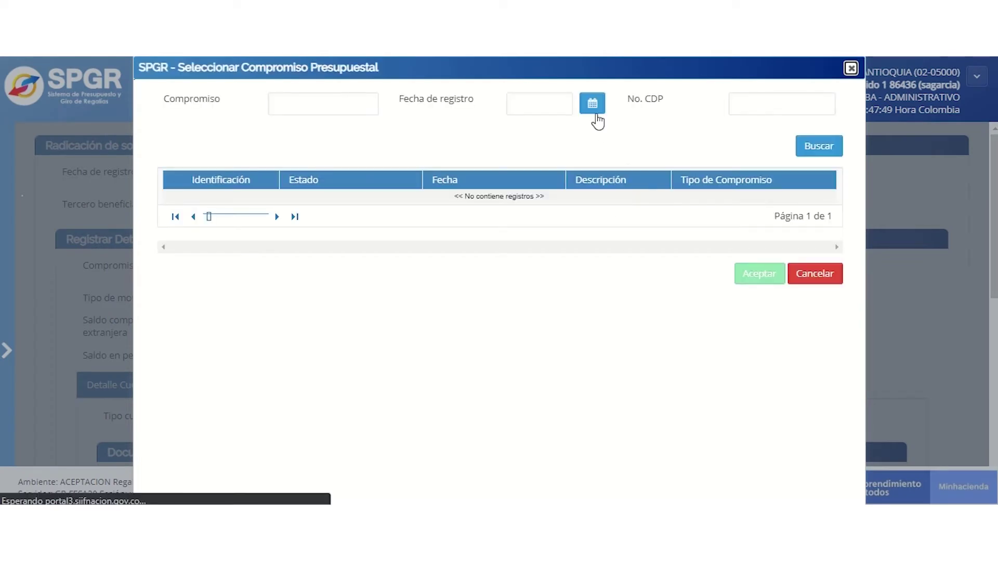
{"action": "left_click", "coordinate": [594, 110]}
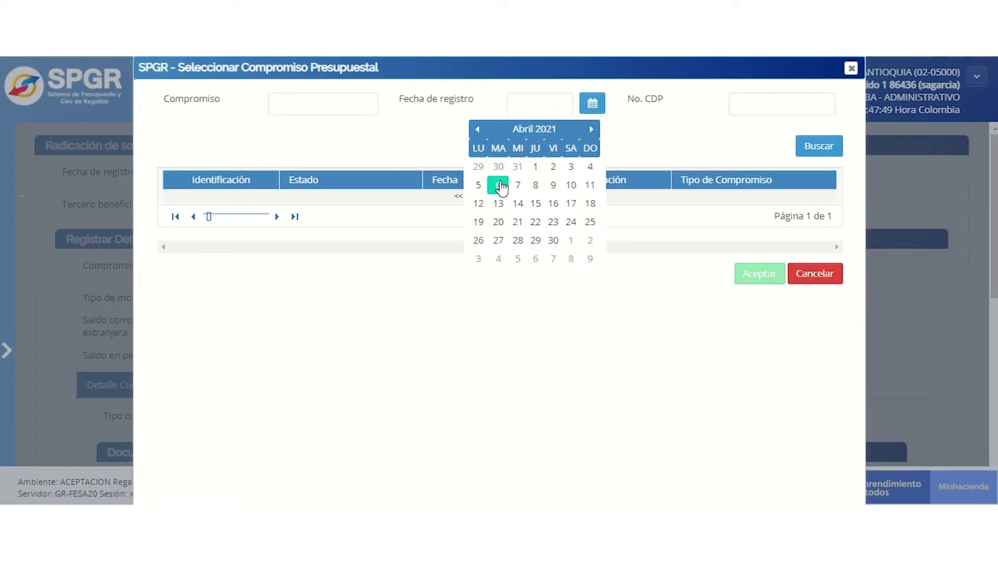
{"action": "left_click", "coordinate": [498, 185]}
{"action": "left_click", "coordinate": [804, 151]}
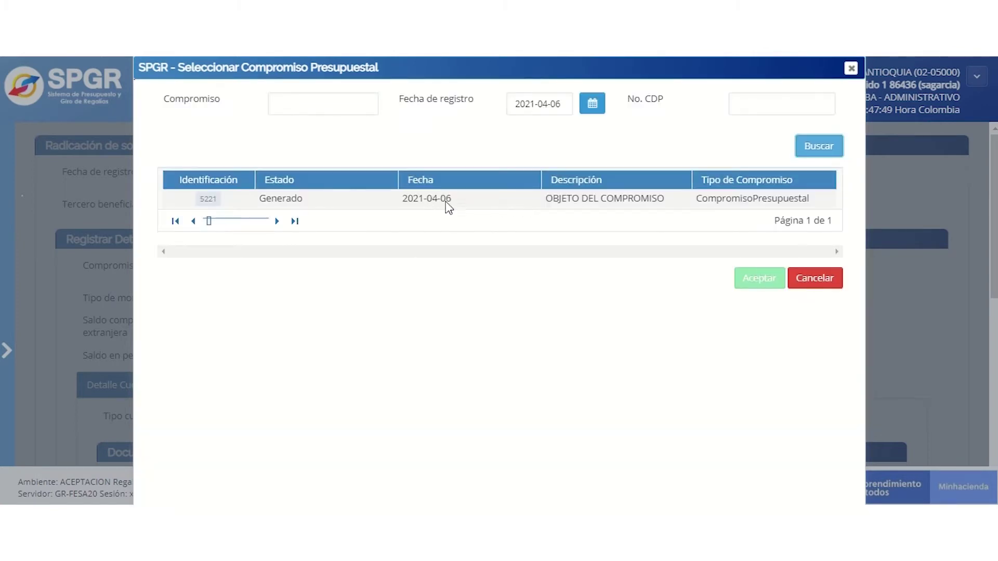
{"action": "left_click", "coordinate": [563, 200]}
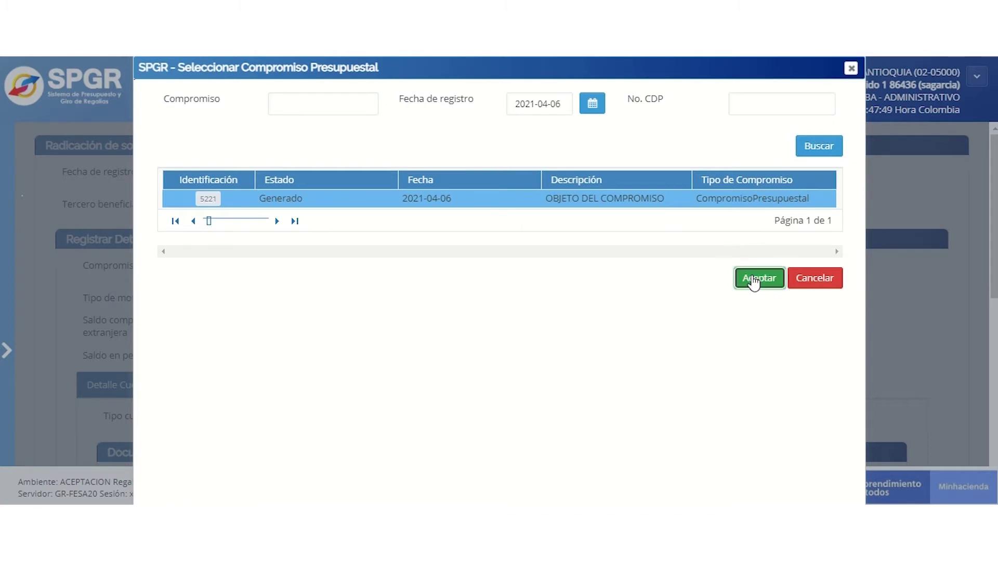
{"action": "left_click", "coordinate": [753, 279]}
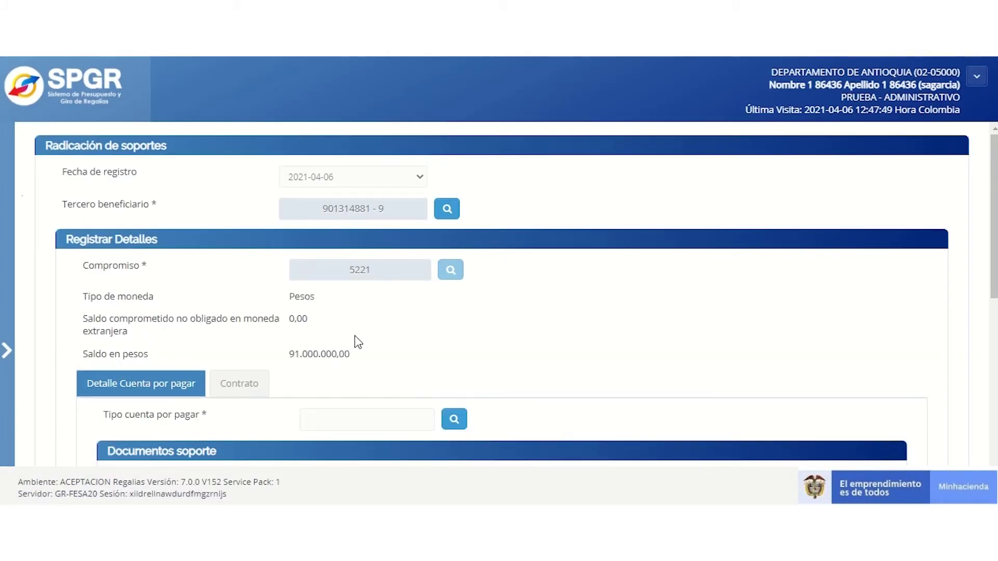
{"action": "left_click", "coordinate": [360, 275]}
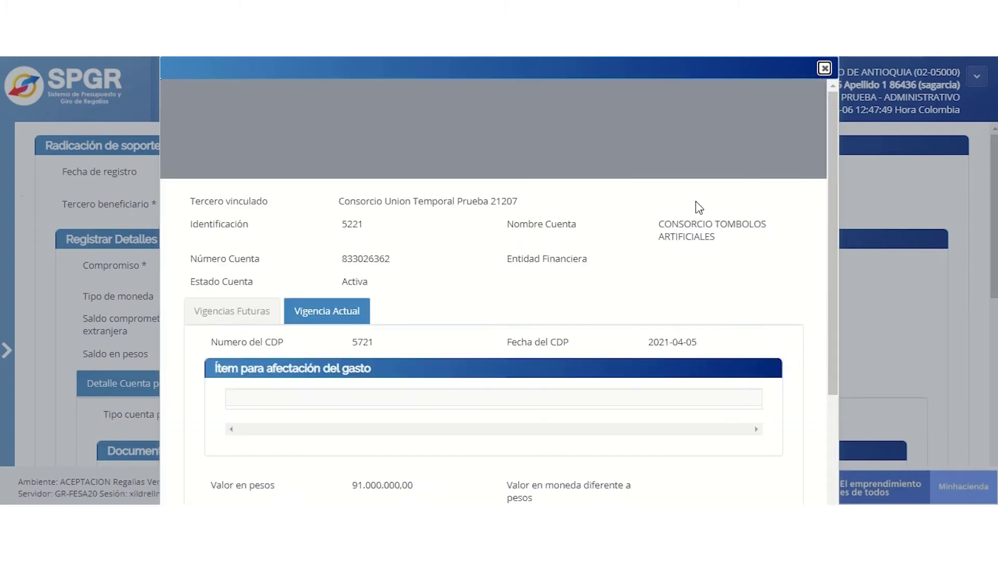
{"action": "scroll", "coordinate": [830, 124], "scroll_direction": "down", "scroll_amount": 2}
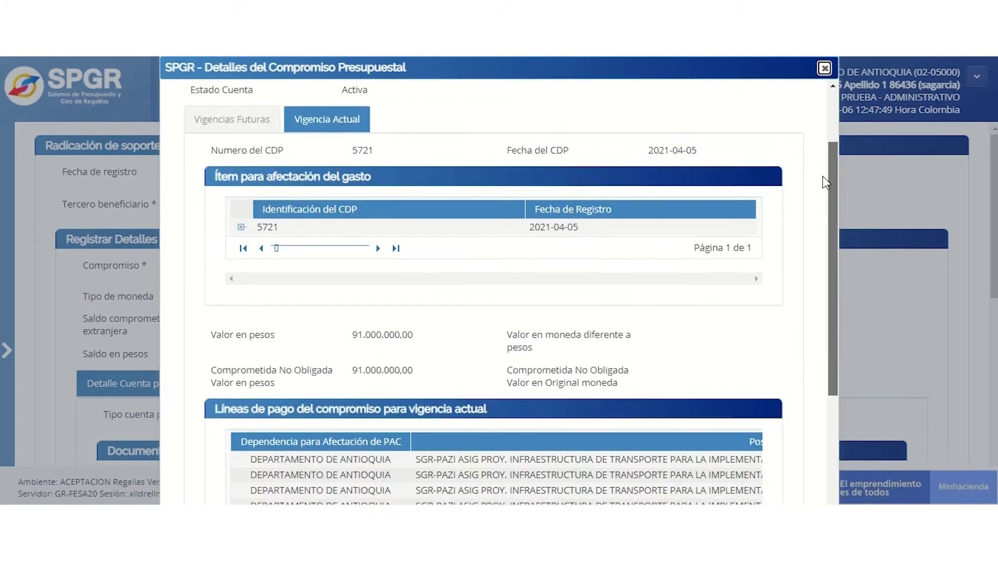
{"action": "left_click", "coordinate": [241, 216]}
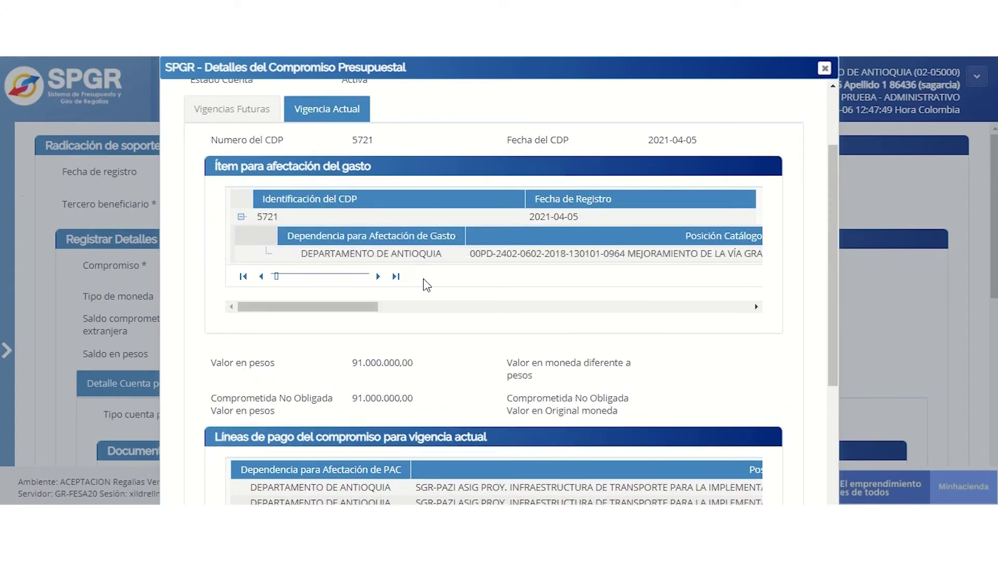
{"action": "left_click_drag", "start_coordinate": [348, 307], "coordinate": [764, 282]}
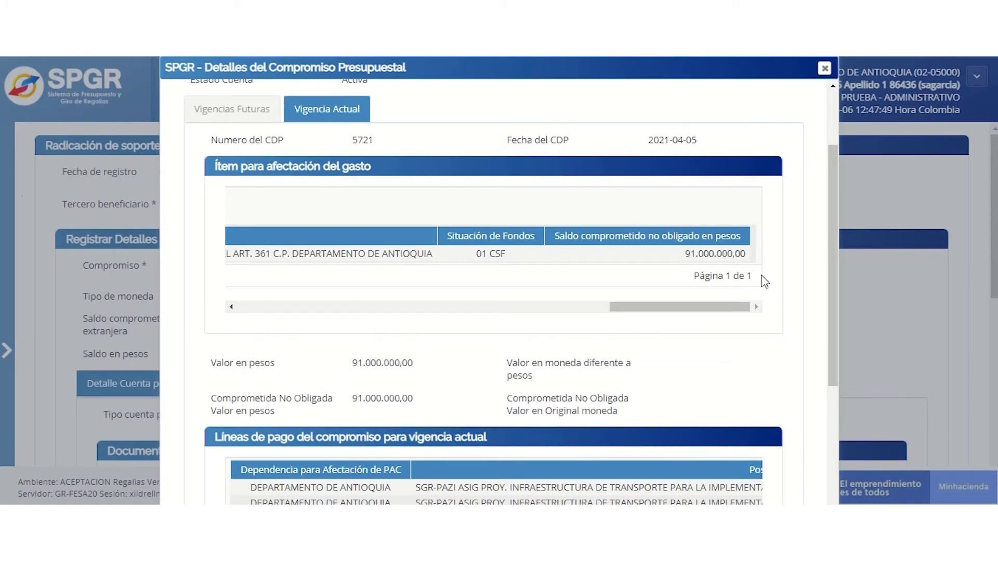
{"action": "left_click_drag", "start_coordinate": [827, 203], "coordinate": [823, 315]}
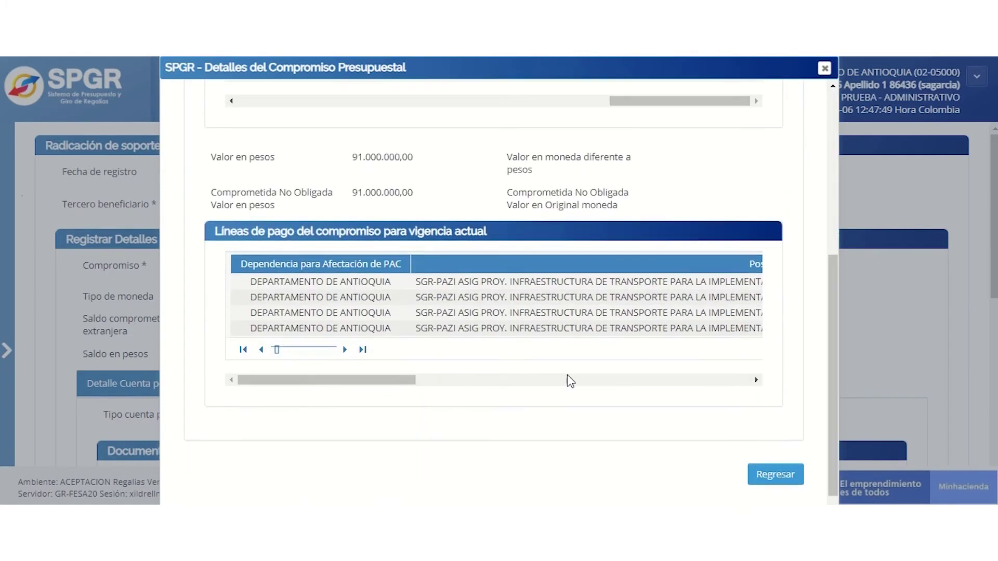
{"action": "left_click_drag", "start_coordinate": [371, 379], "coordinate": [694, 366]}
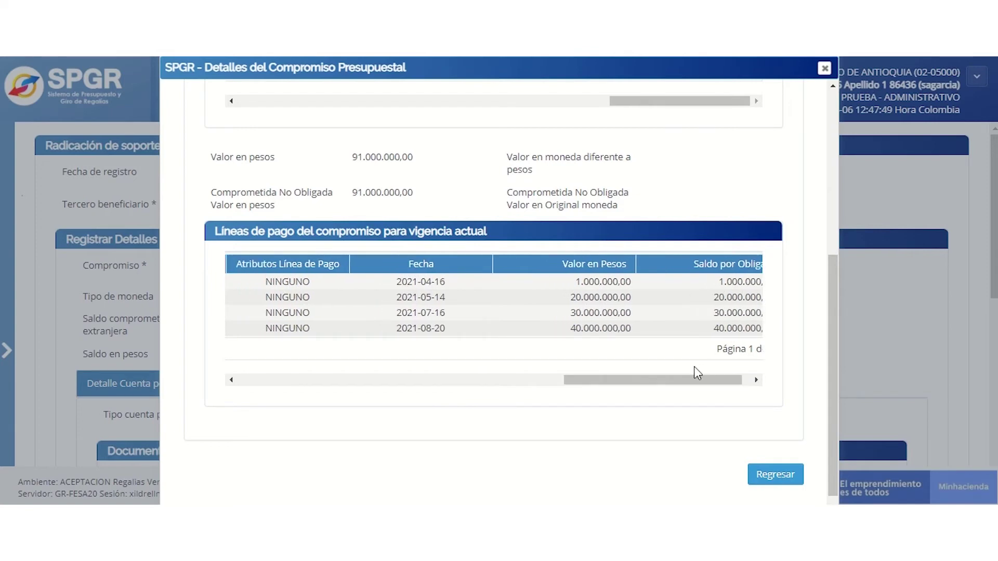
{"action": "left_click", "coordinate": [773, 475]}
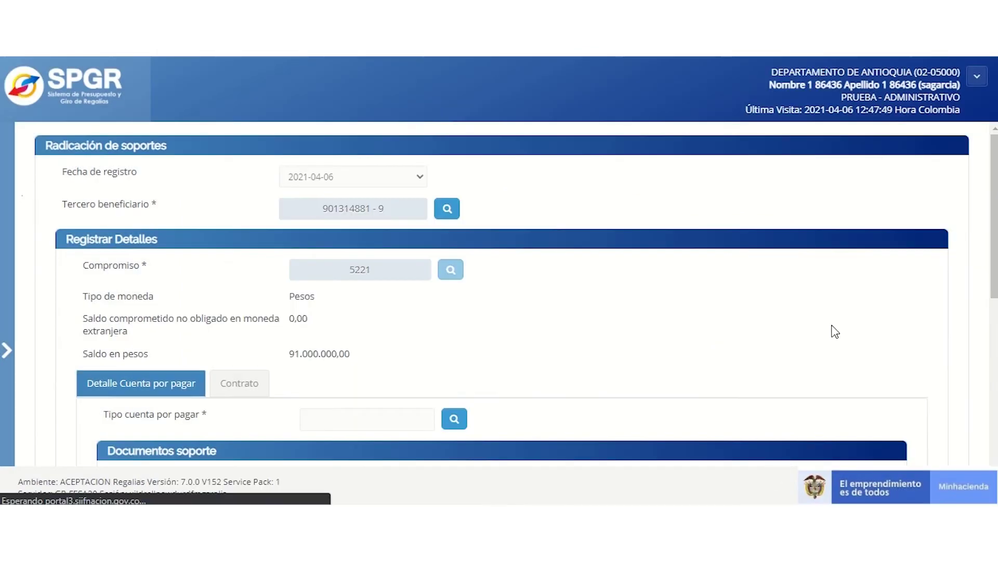
Set the account type to 055 Adquisición de servicios a personas declarantes under Sistema General de Regalías.
{"action": "left_click_drag", "start_coordinate": [993, 182], "coordinate": [994, 279]}
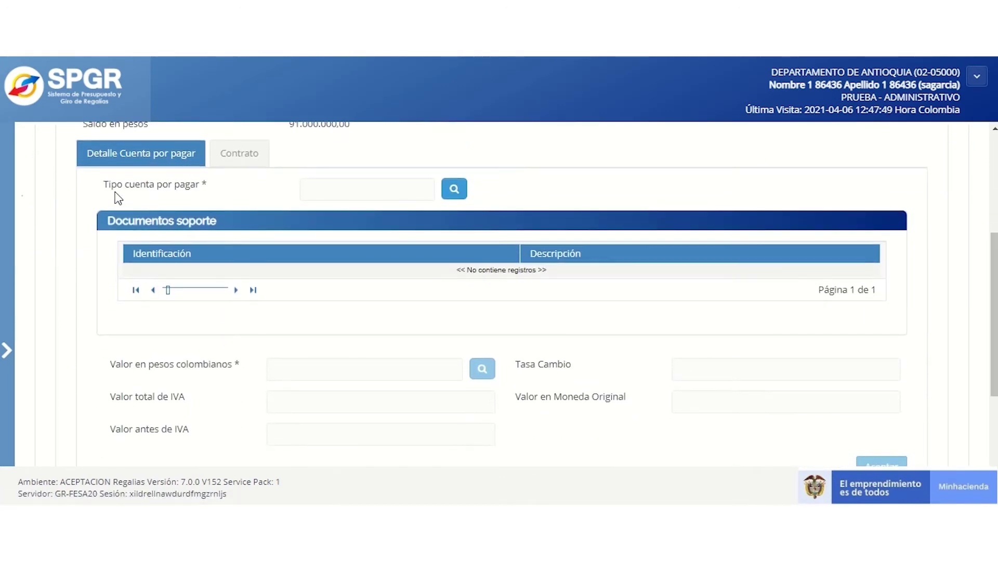
{"action": "left_click", "coordinate": [454, 189]}
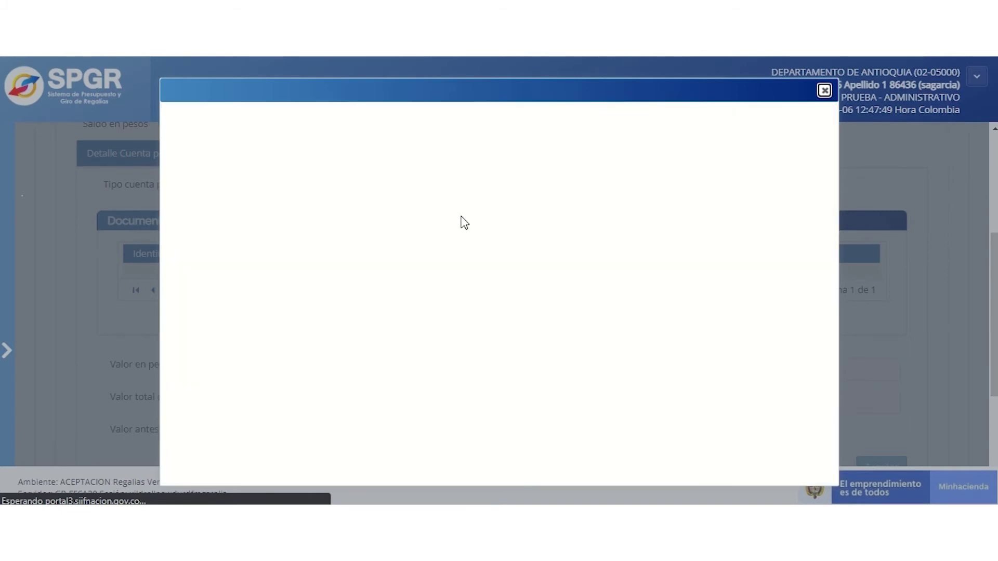
{"action": "left_click", "coordinate": [429, 133]}
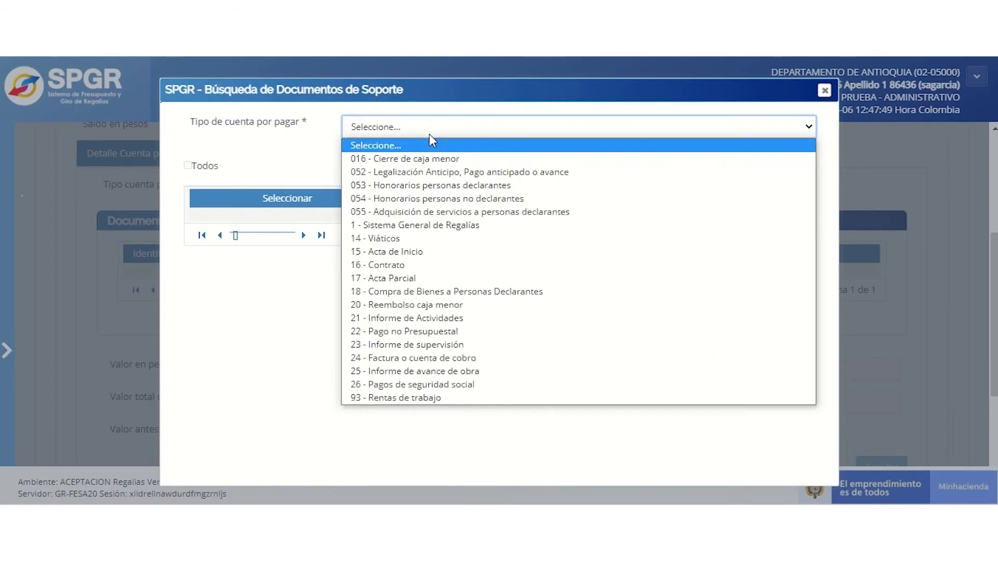
{"action": "left_click", "coordinate": [434, 226]}
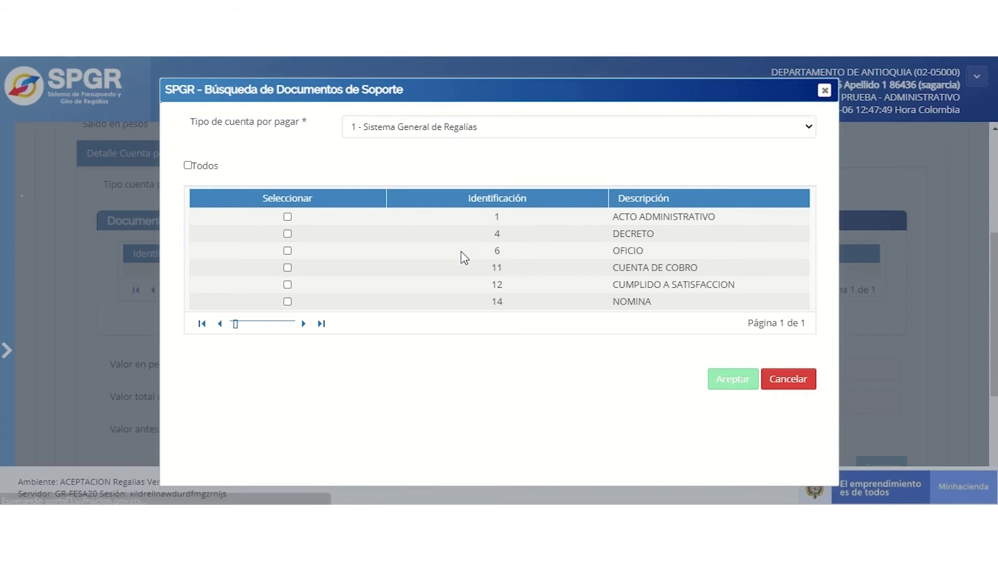
{"action": "left_click", "coordinate": [476, 134]}
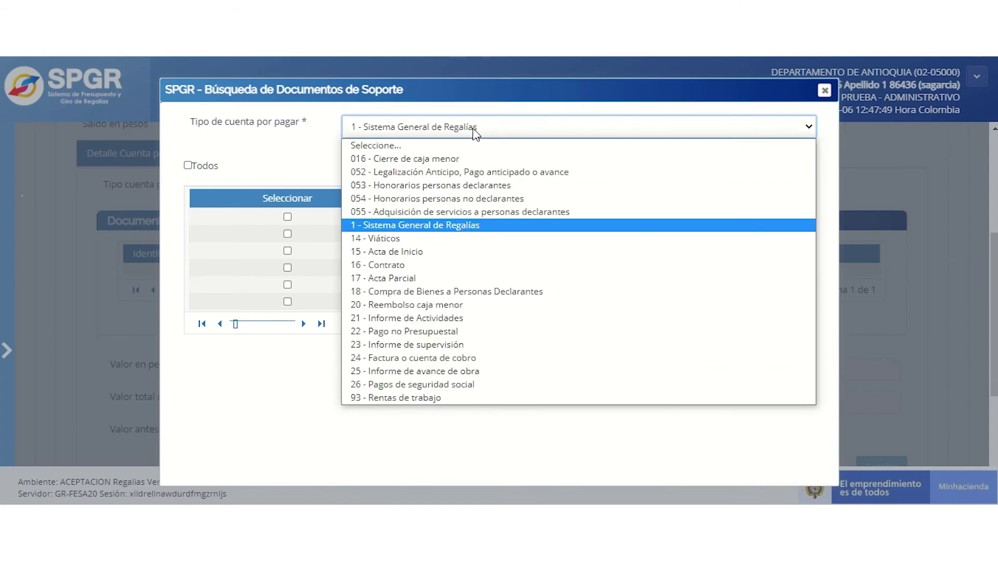
{"action": "left_click", "coordinate": [446, 208]}
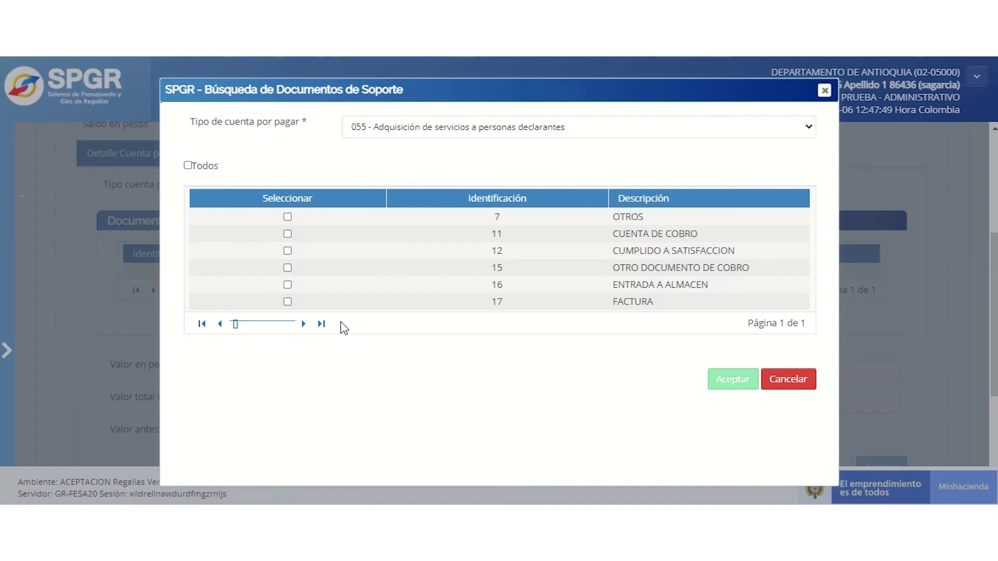
Select FACTURA, ENTRADA A ALMACEN and OTROS as support documents and confirm.
{"action": "left_click", "coordinate": [287, 302]}
{"action": "left_click", "coordinate": [287, 285]}
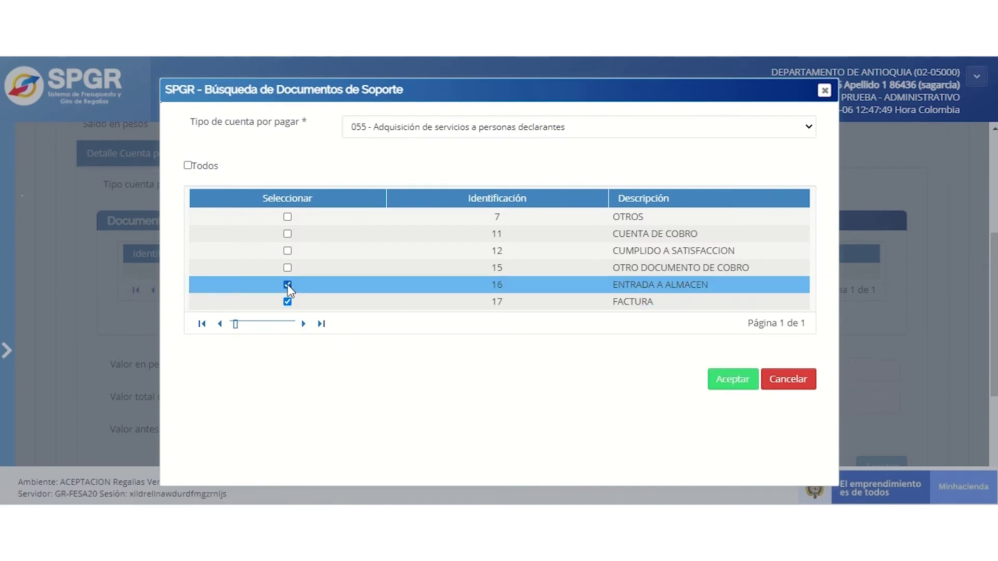
{"action": "left_click", "coordinate": [287, 216]}
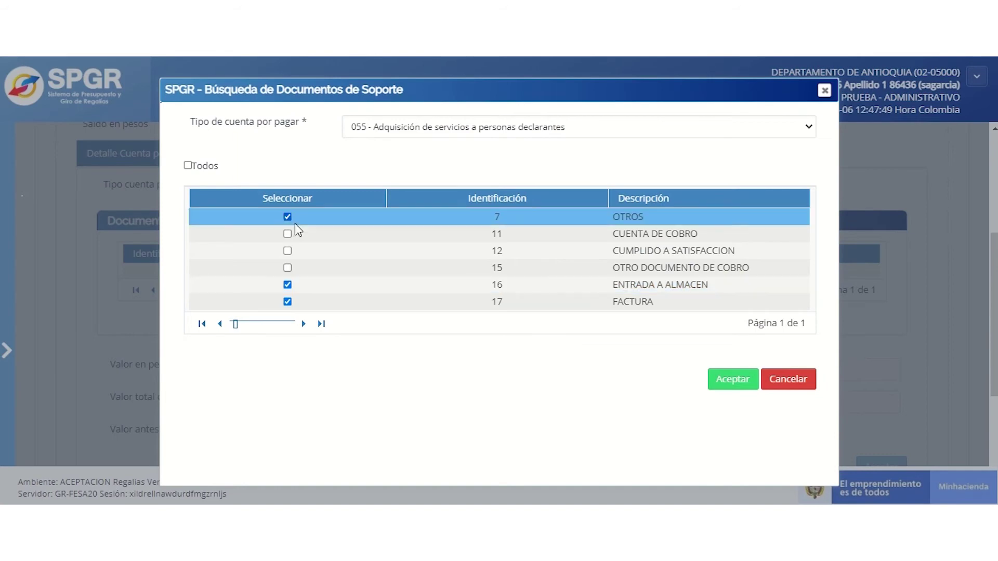
{"action": "left_click", "coordinate": [719, 382]}
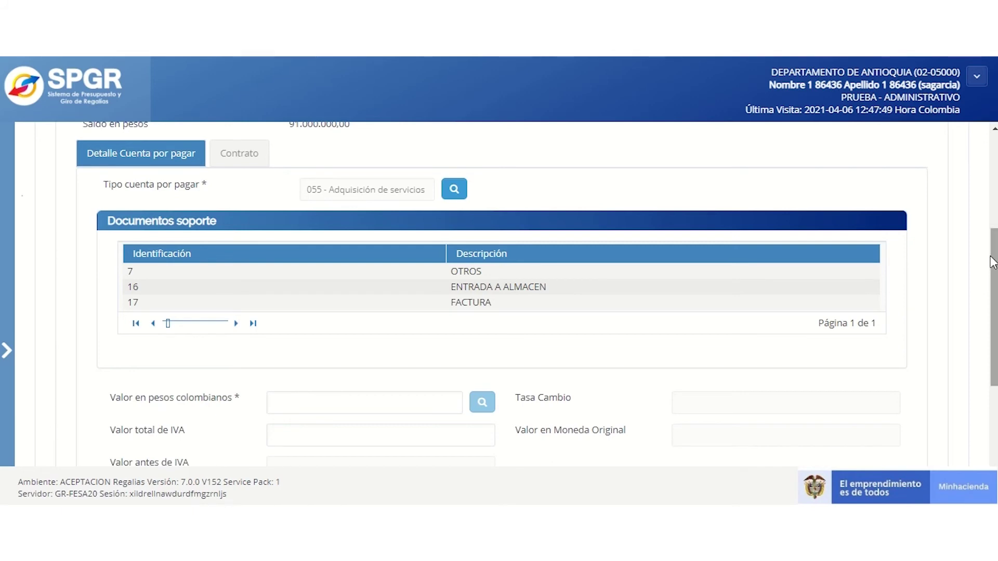
{"action": "left_click_drag", "start_coordinate": [992, 258], "coordinate": [858, 319]}
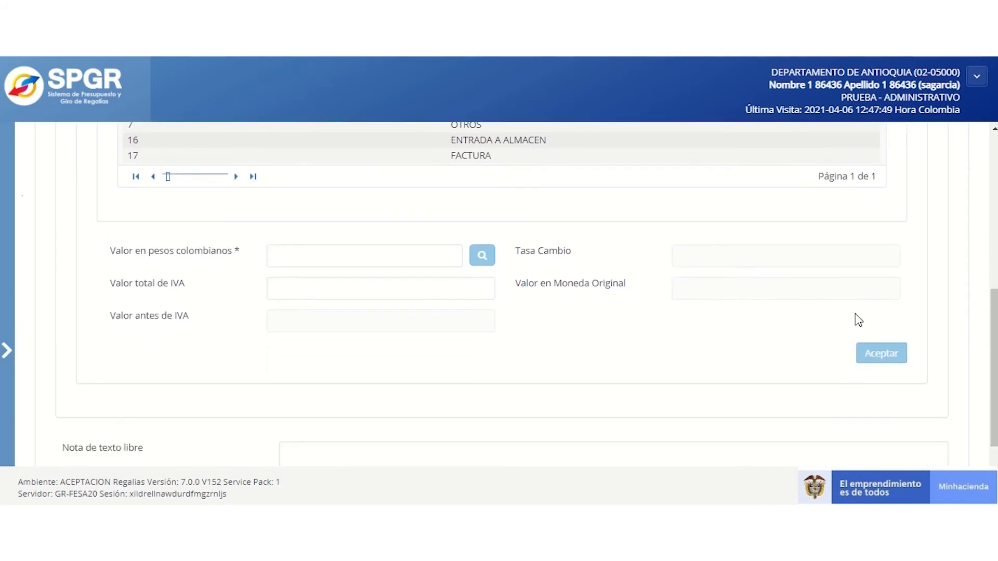
Enter a value of 50.000.000,00 pesos with 0,00 IVA and confirm the amounts.
{"action": "left_click", "coordinate": [318, 256]}
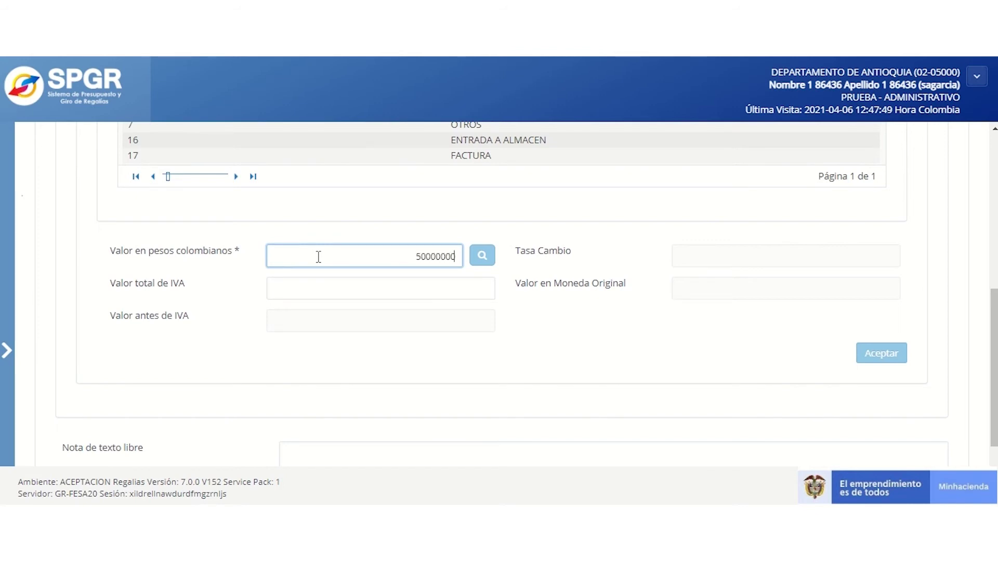
{"action": "left_click", "coordinate": [352, 224]}
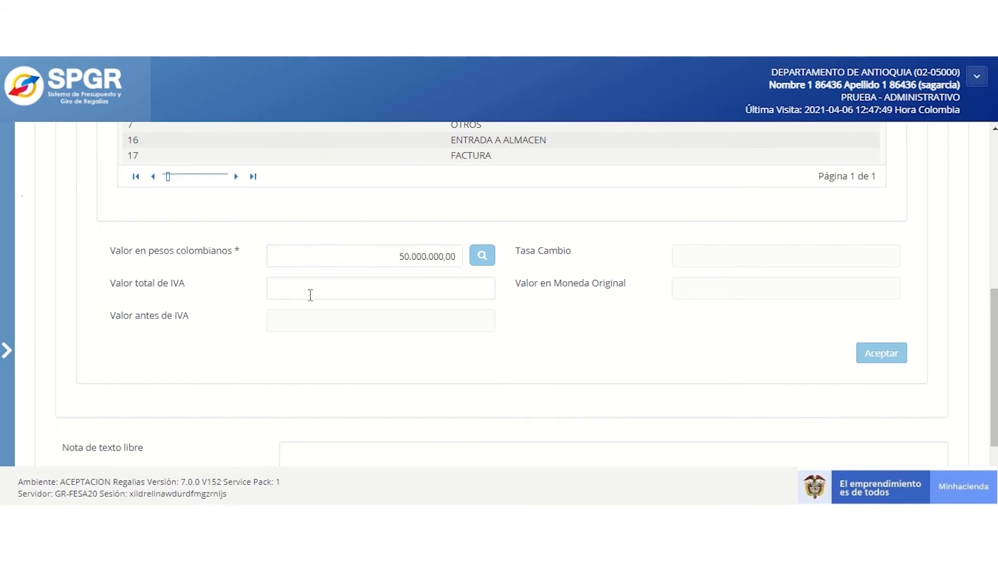
{"action": "left_click", "coordinate": [440, 287]}
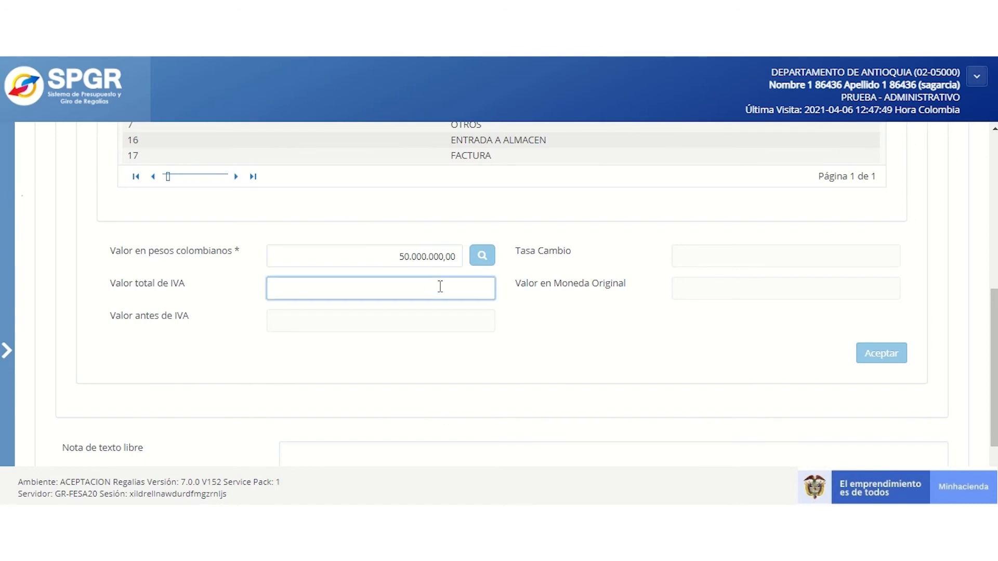
{"action": "left_click", "coordinate": [547, 313]}
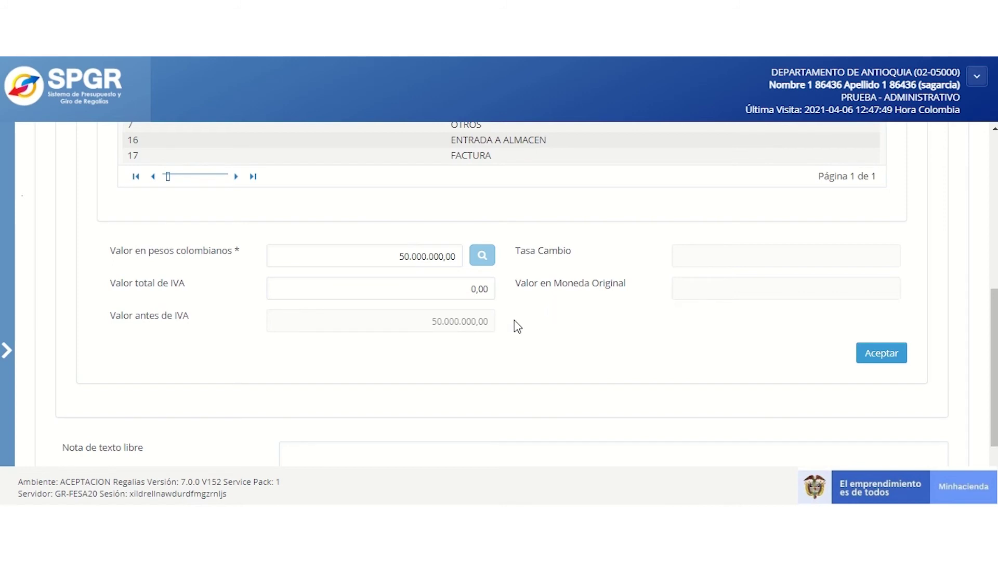
{"action": "left_click", "coordinate": [865, 358]}
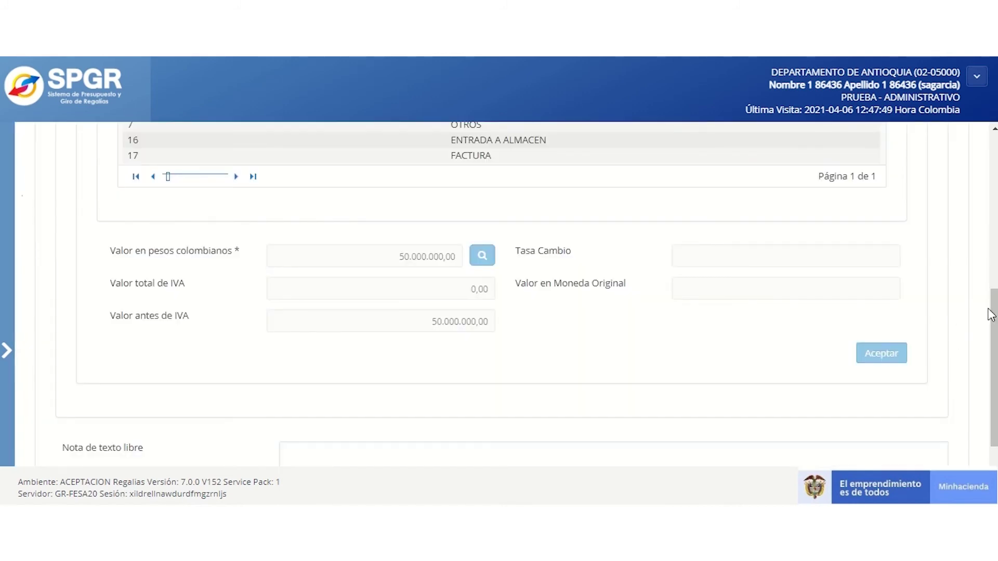
{"action": "left_click_drag", "start_coordinate": [993, 307], "coordinate": [994, 356]}
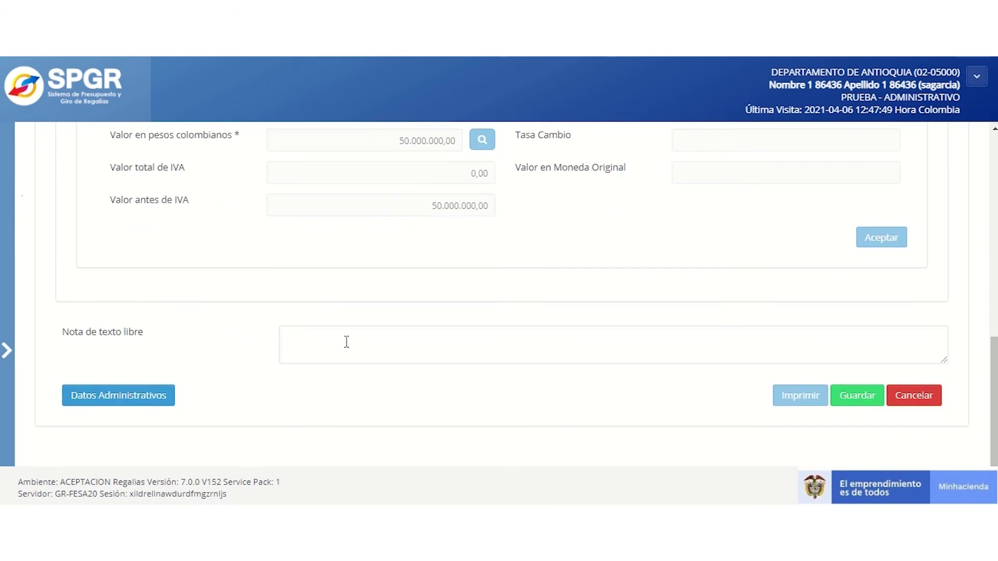
Add the free-text note NOTA LIBRE and save, filing cuenta por pagar 721.
{"action": "left_click", "coordinate": [321, 339]}
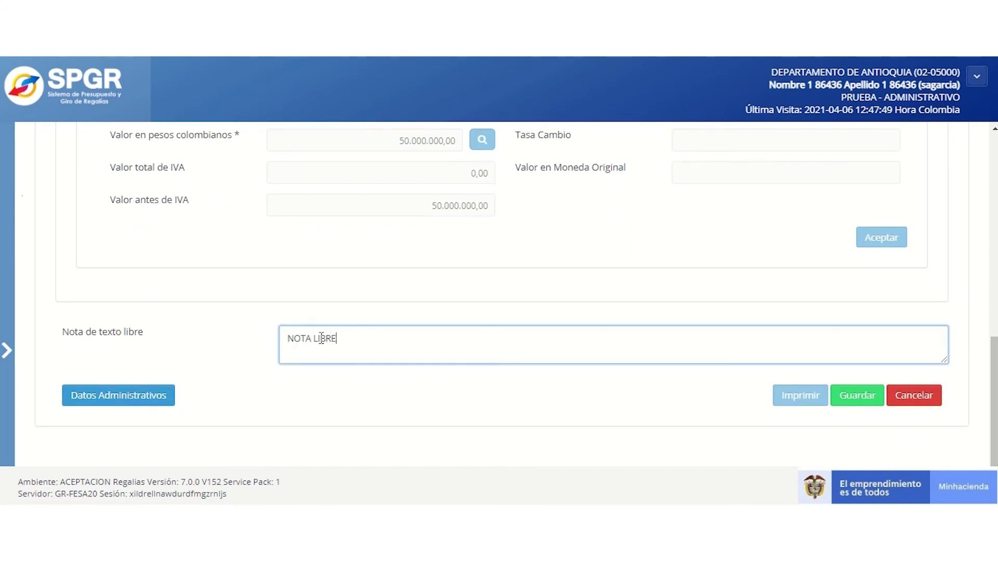
{"action": "mouse_move", "coordinate": [993, 354]}
{"action": "left_mouse_down"}
{"action": "mouse_move", "coordinate": [993, 311]}
{"action": "mouse_move", "coordinate": [982, 365]}
{"action": "left_mouse_up"}
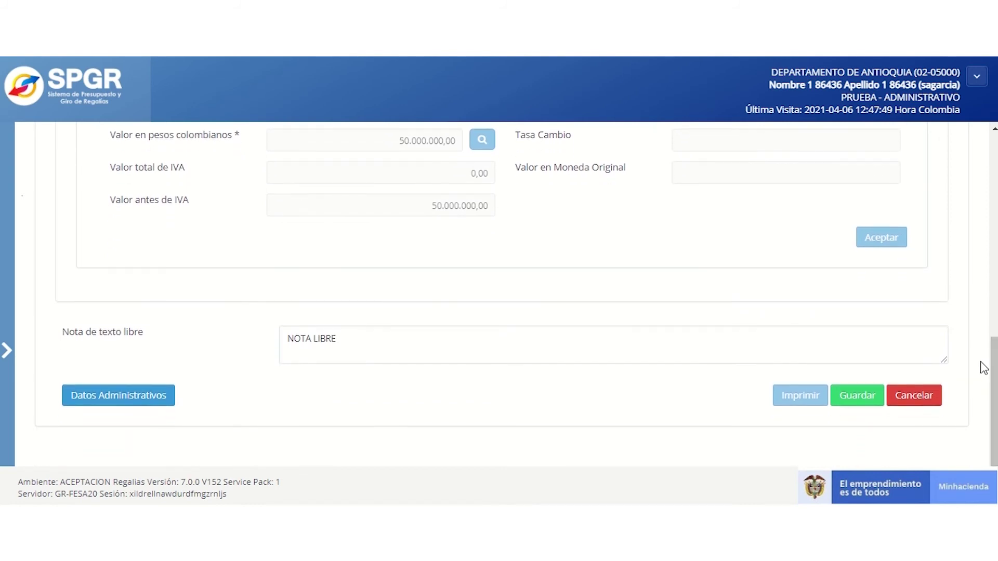
{"action": "left_click", "coordinate": [863, 398]}
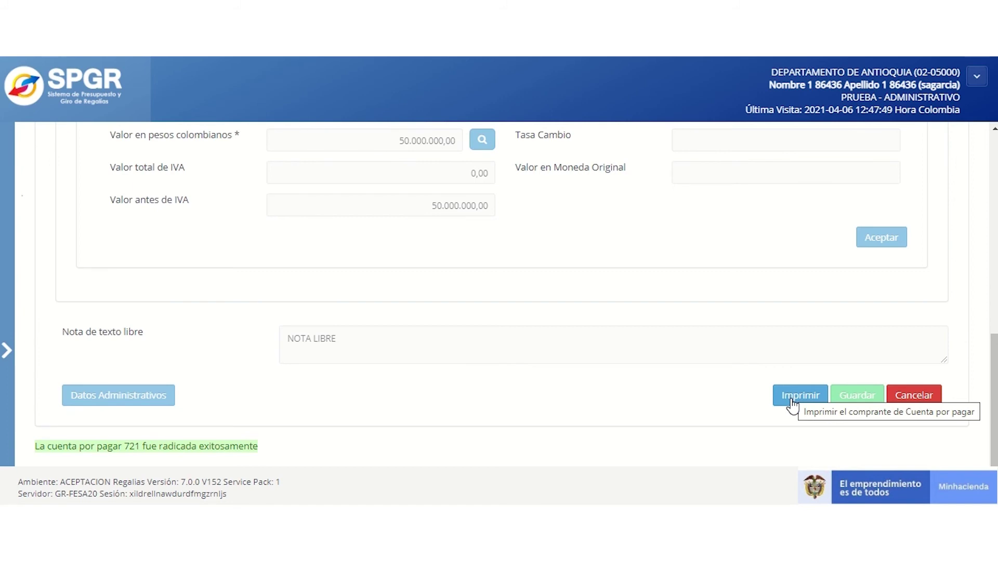
{"action": "left_click", "coordinate": [6, 350]}
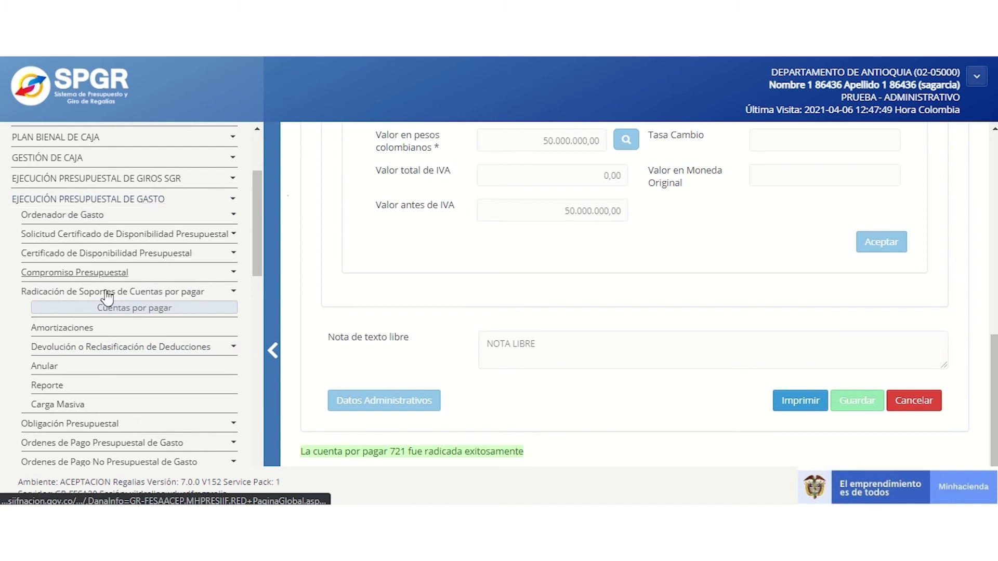
{"action": "left_click", "coordinate": [273, 351]}
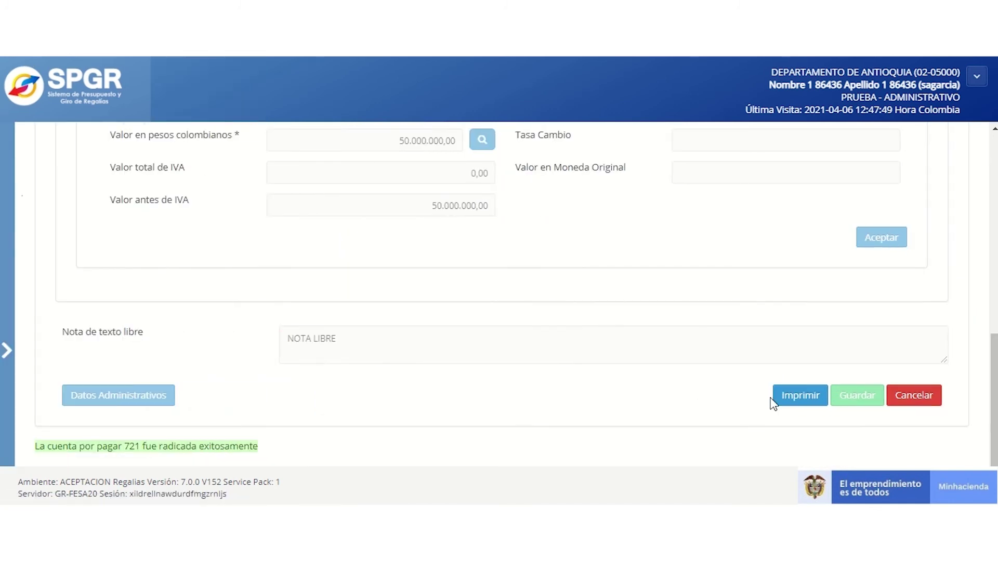
Print the comprobante for cuenta por pagar 721, showing estado Radicada and 50.000.000,00 total.
{"action": "left_click", "coordinate": [790, 402]}
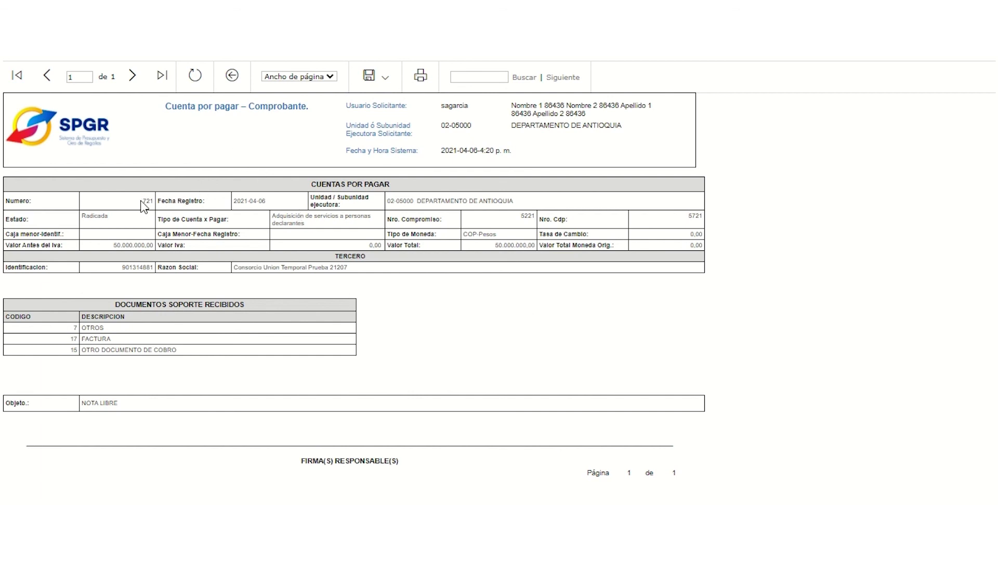
{"action": "left_click_drag", "start_coordinate": [143, 201], "coordinate": [153, 201]}
{"action": "left_click", "coordinate": [196, 167]}
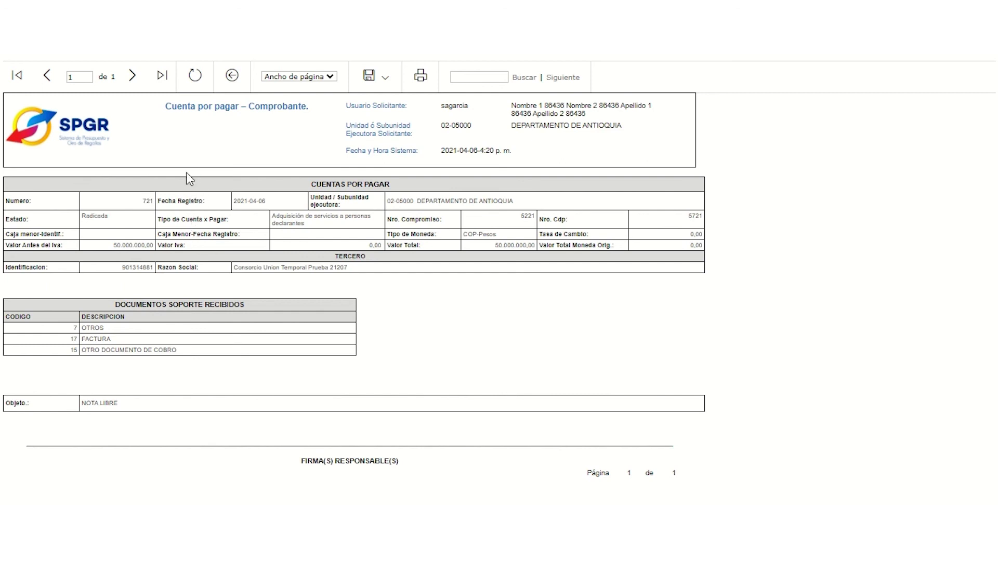